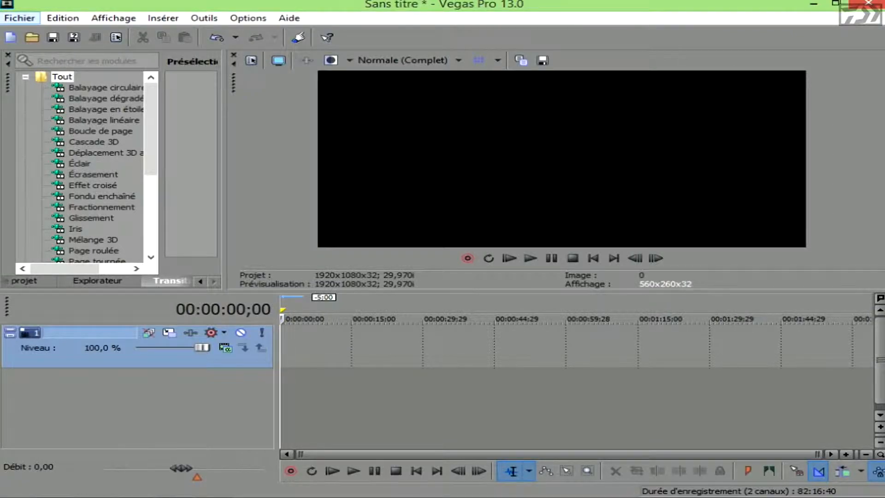
Start a new project without saving the current one, using the HD 1080-60i (1920x1080; 29,970 ips) template
{"action": "left_click", "coordinate": [20, 18]}
{"action": "left_click", "coordinate": [42, 34]}
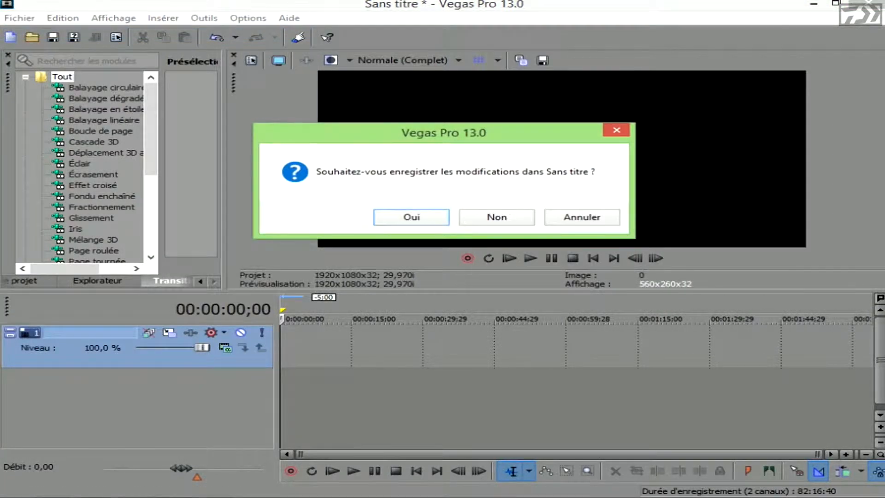
{"action": "key", "text": "Tab"}
{"action": "key", "text": "Return"}
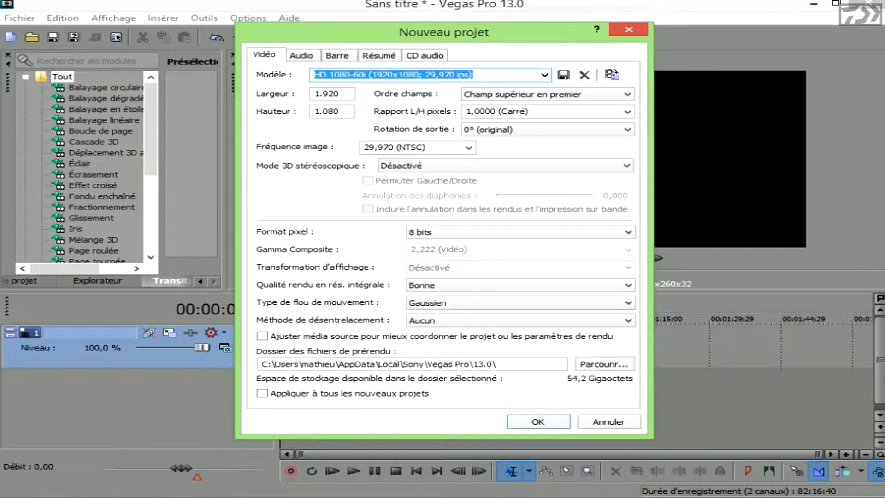
{"action": "left_click", "coordinate": [544, 75]}
{"action": "key", "text": "Down"}
{"action": "key", "text": "Down"}
{"action": "key", "text": "Down"}
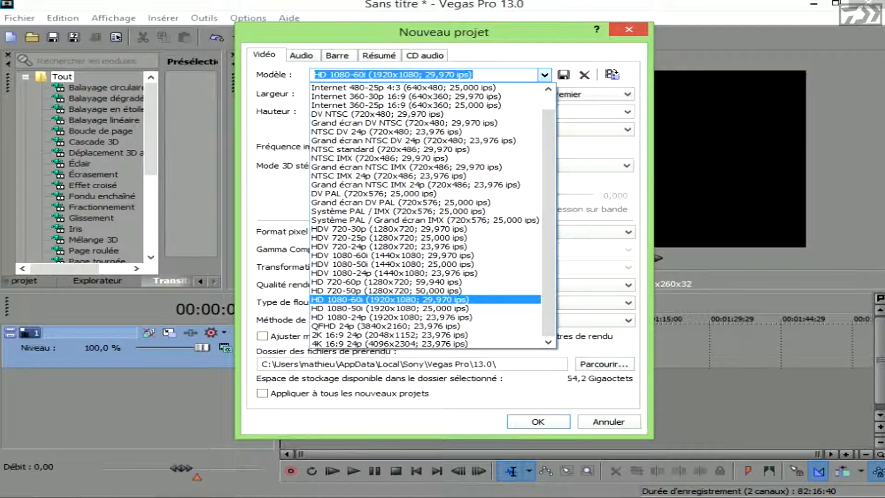
{"action": "key", "text": "Return"}
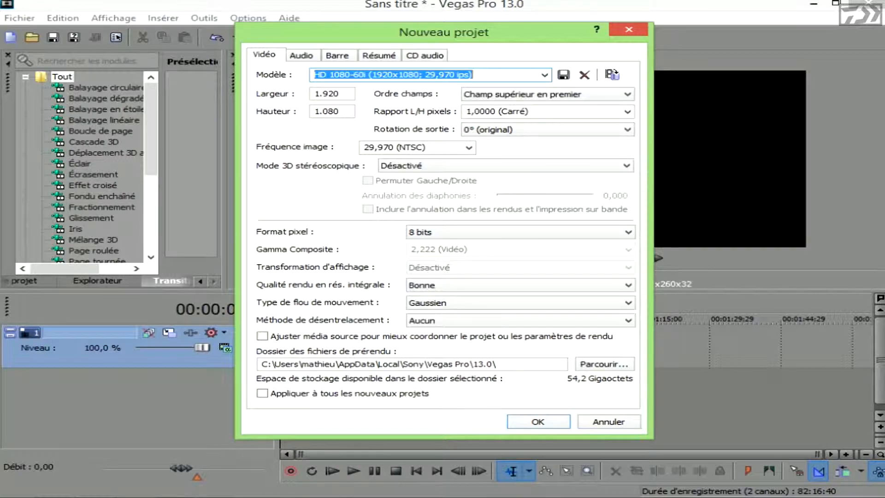
Set the pixel aspect ratio to 1,2121 (Grand écran DV NTSC) and the full-resolution render quality to Optimisée, and create the project
{"action": "left_click", "coordinate": [627, 111]}
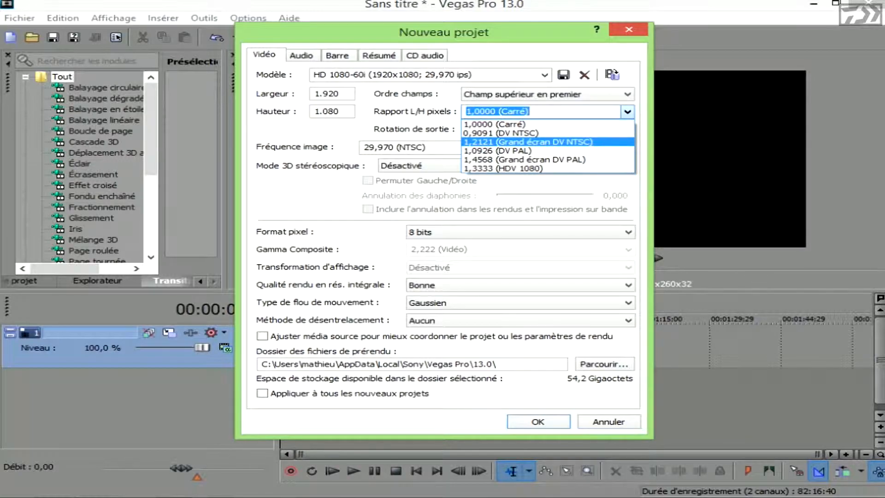
{"action": "key", "text": "Return"}
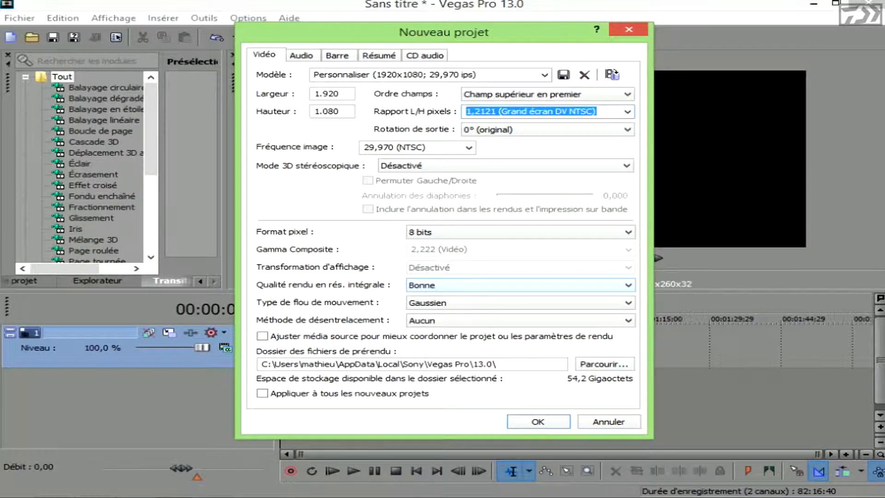
{"action": "left_click", "coordinate": [521, 286]}
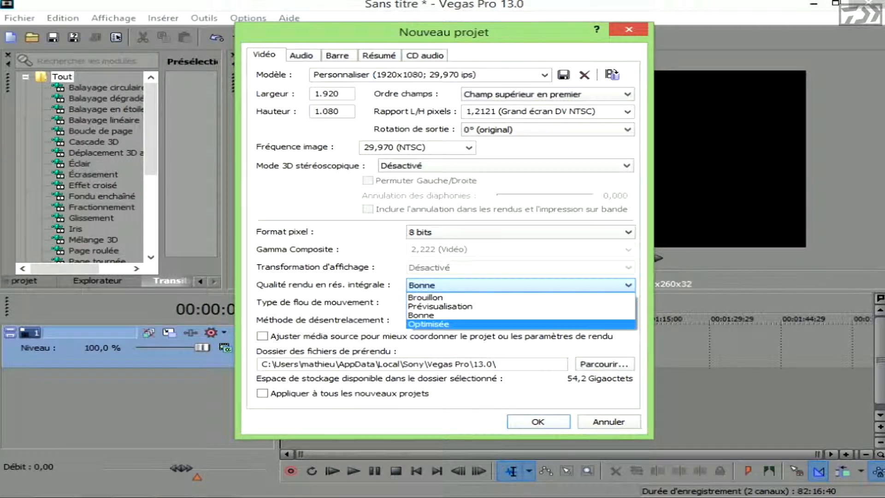
{"action": "left_click", "coordinate": [521, 324]}
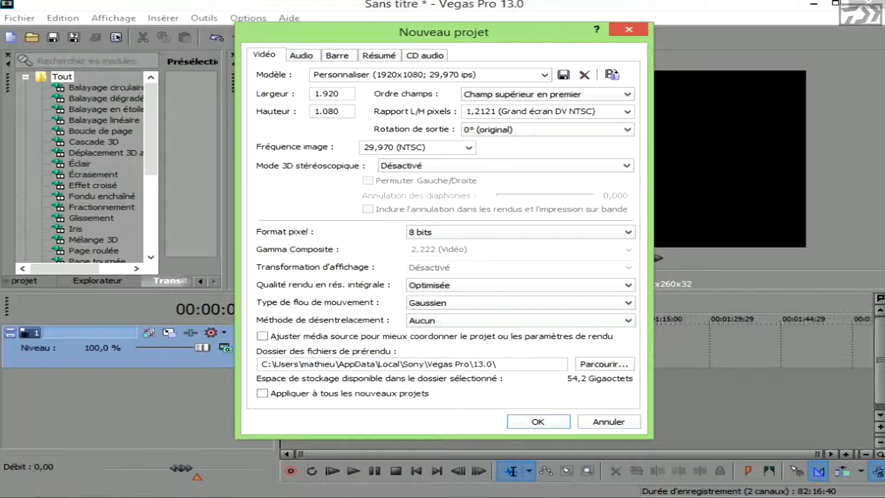
{"action": "left_click", "coordinate": [538, 422]}
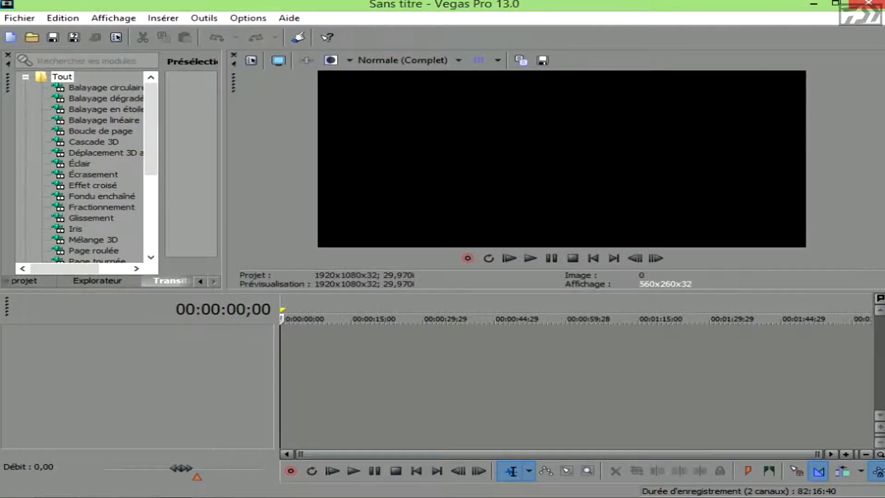
Insert a video track and add a text media event with the default text at the start of the timeline
{"action": "right_click", "coordinate": [326, 375]}
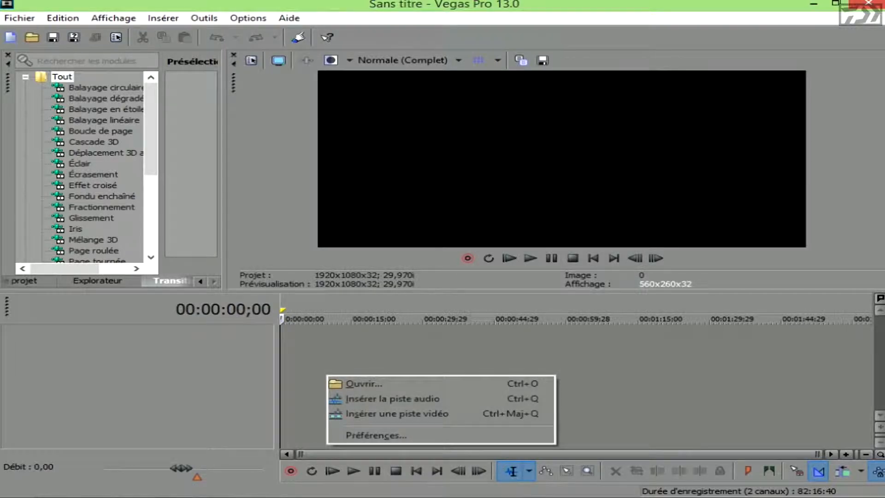
{"action": "left_click", "coordinate": [396, 414]}
{"action": "right_click", "coordinate": [312, 342]}
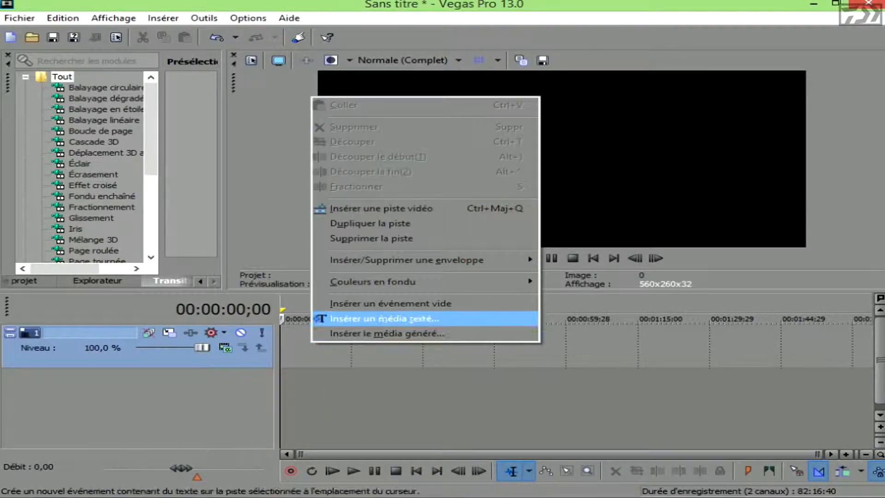
{"action": "left_click", "coordinate": [384, 318]}
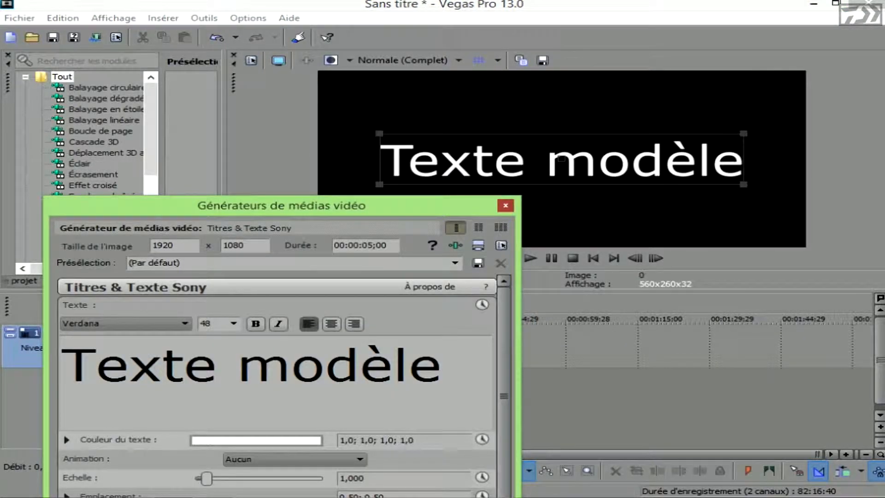
{"action": "left_click", "coordinate": [506, 205]}
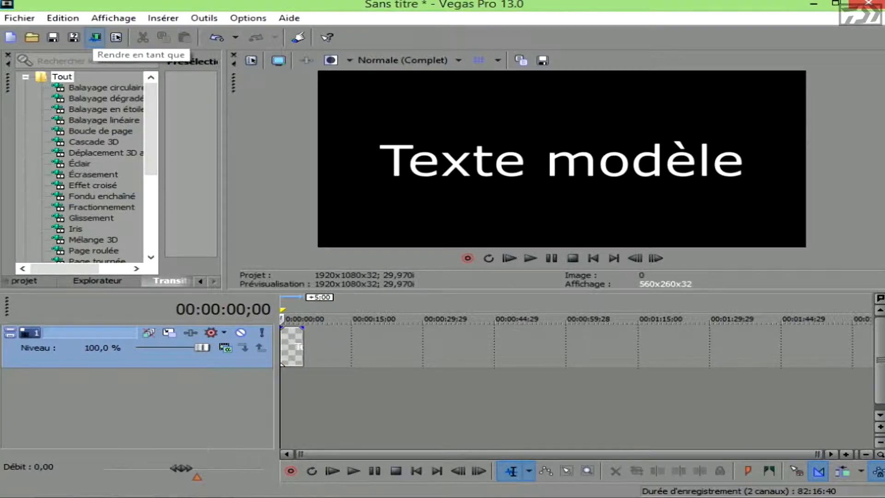
Choose the YOUTUBE HD 1080p 60FPS template under MainConcept AVC/AAC as the render format and open its custom settings
{"action": "left_click", "coordinate": [95, 36]}
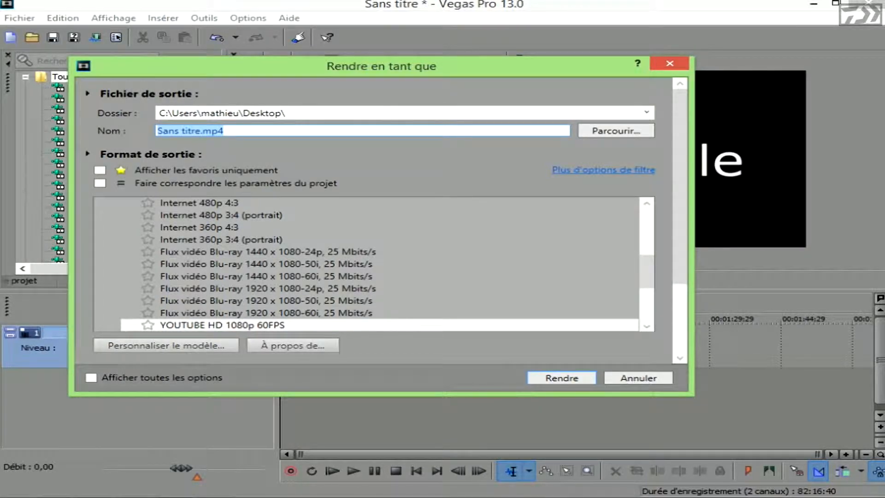
{"action": "left_click_drag", "start_coordinate": [647, 272], "coordinate": [647, 239]}
{"action": "scroll", "coordinate": [369, 263], "scroll_direction": "up", "scroll_amount": 2}
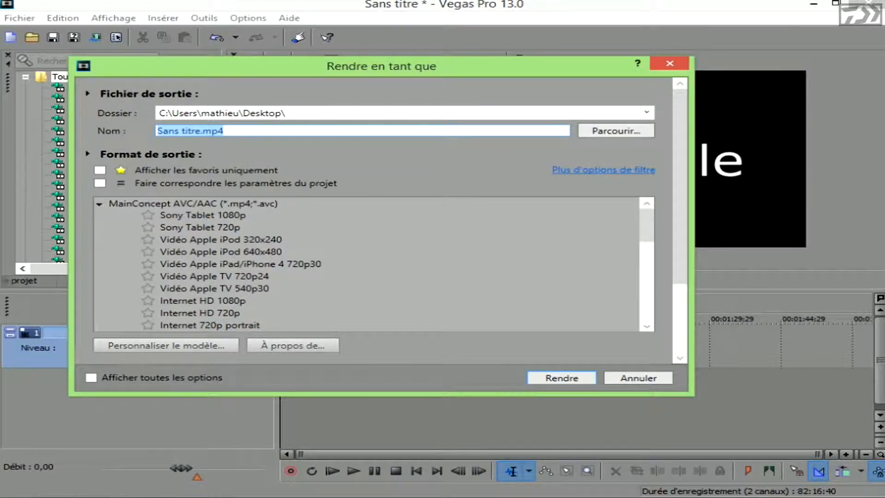
{"action": "scroll", "coordinate": [368, 263], "scroll_direction": "down", "scroll_amount": 3}
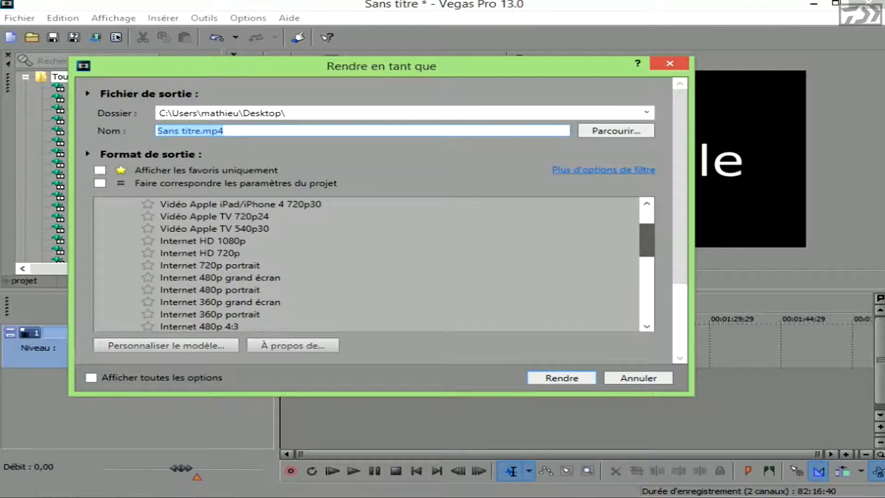
{"action": "left_click", "coordinate": [203, 241]}
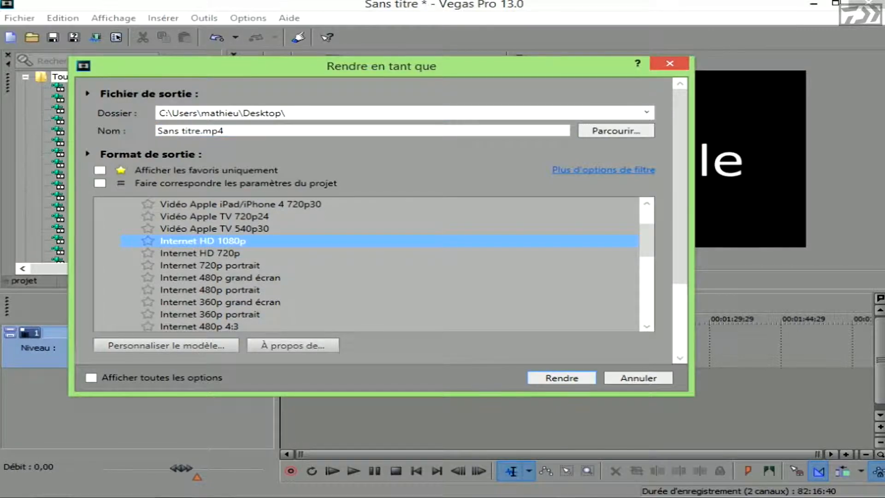
{"action": "scroll", "coordinate": [369, 262], "scroll_direction": "down", "scroll_amount": 6}
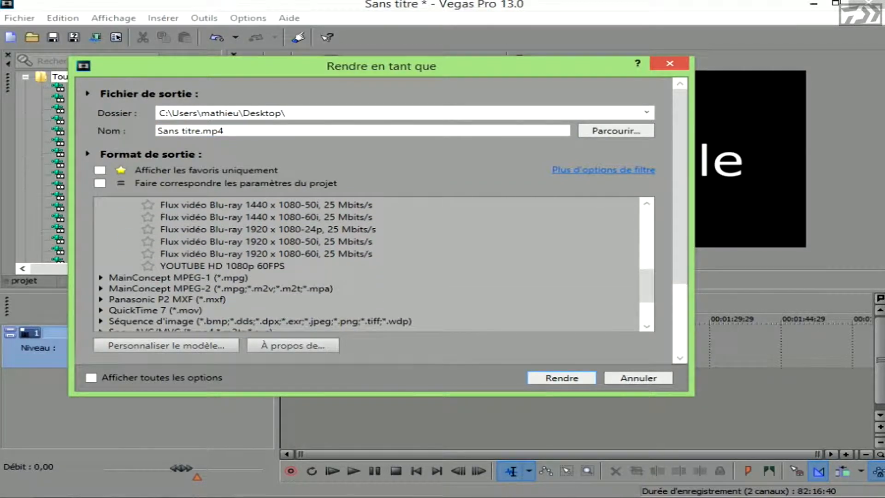
{"action": "left_click", "coordinate": [222, 266]}
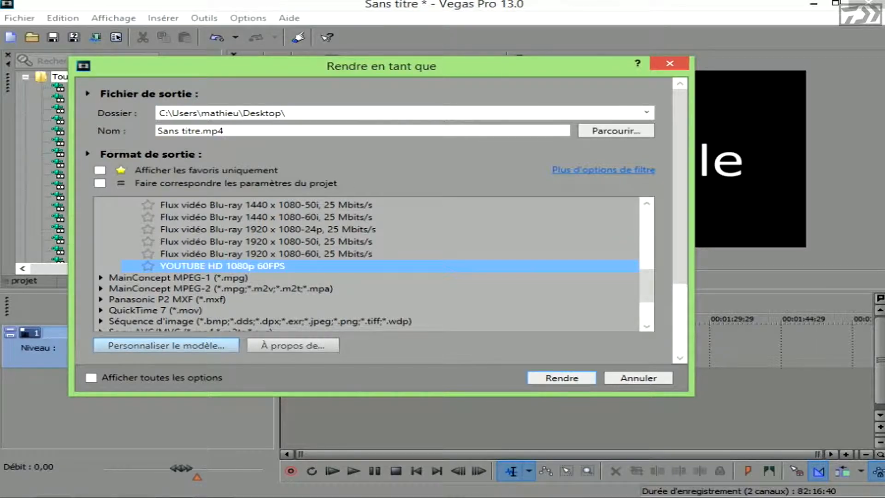
{"action": "left_click", "coordinate": [166, 345]}
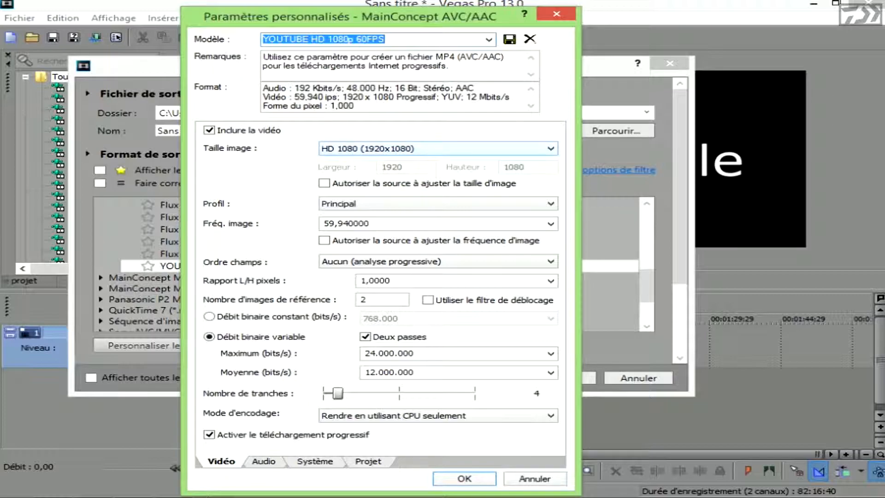
Examine the template's frame size, frame rate, pixel aspect ratio and number of reference frames
{"action": "left_click", "coordinate": [438, 148]}
{"action": "left_click", "coordinate": [438, 148]}
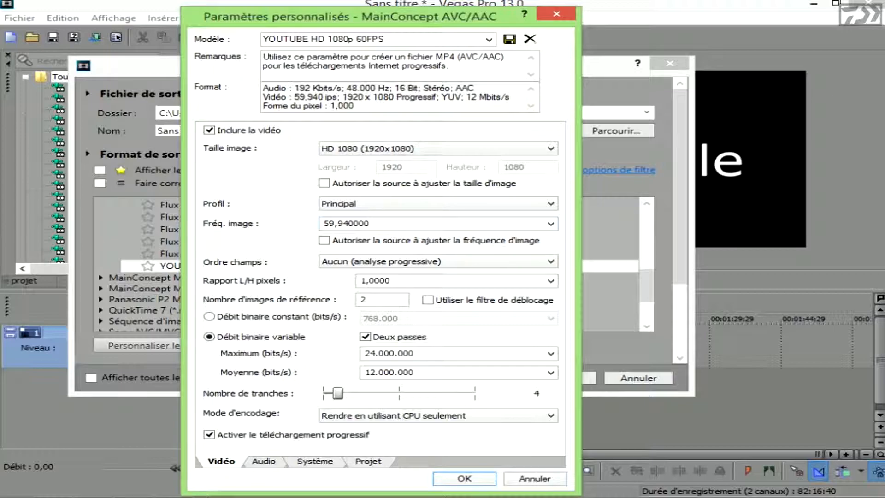
{"action": "left_click", "coordinate": [550, 223]}
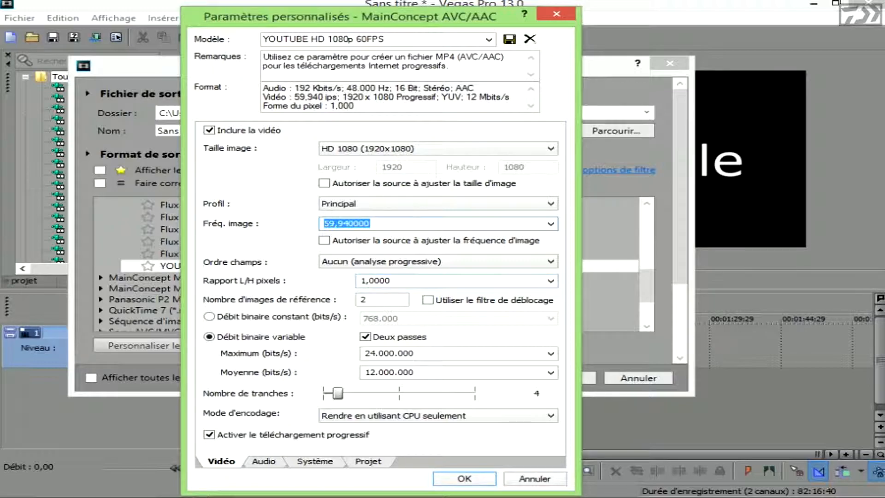
{"action": "left_click", "coordinate": [550, 280]}
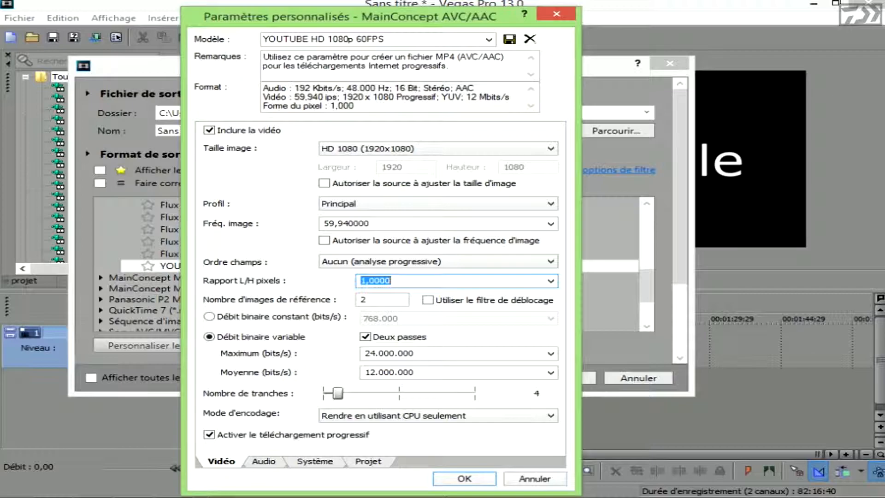
{"action": "key", "text": "Tab"}
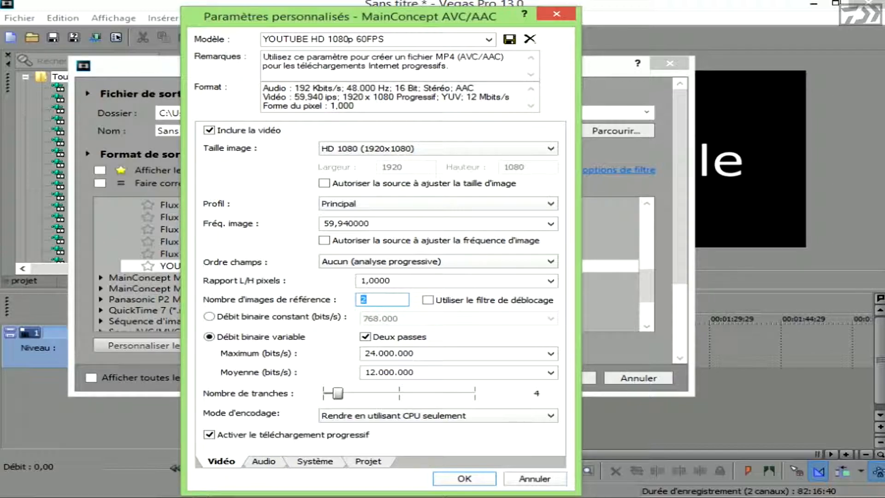
Look through the available encoding modes and check which GPU acceleration the system supports
{"action": "left_click", "coordinate": [438, 415]}
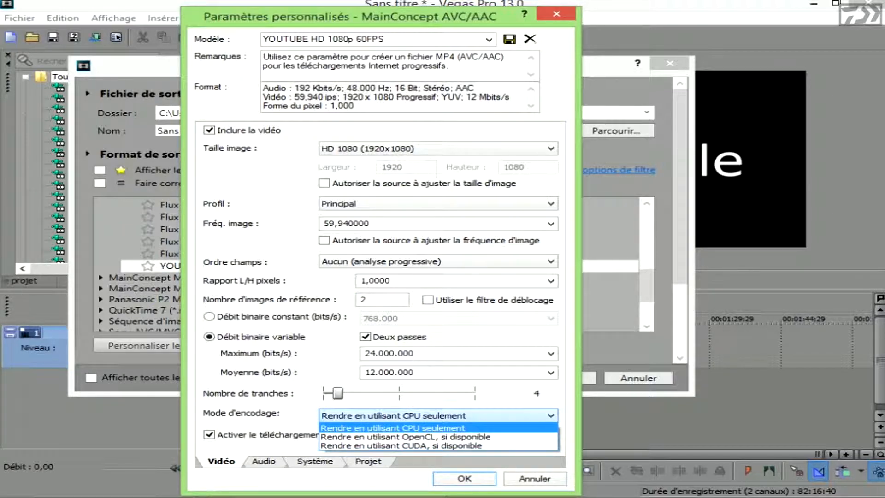
{"action": "key", "text": "Down"}
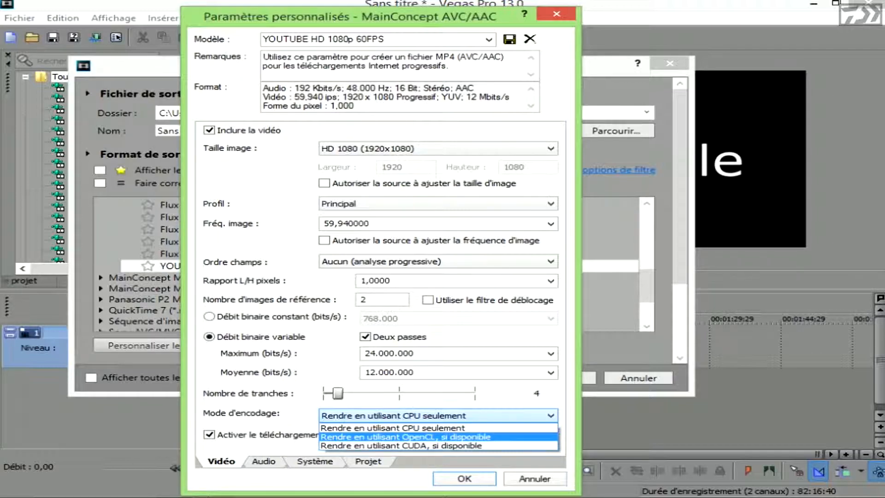
{"action": "key", "text": "Down"}
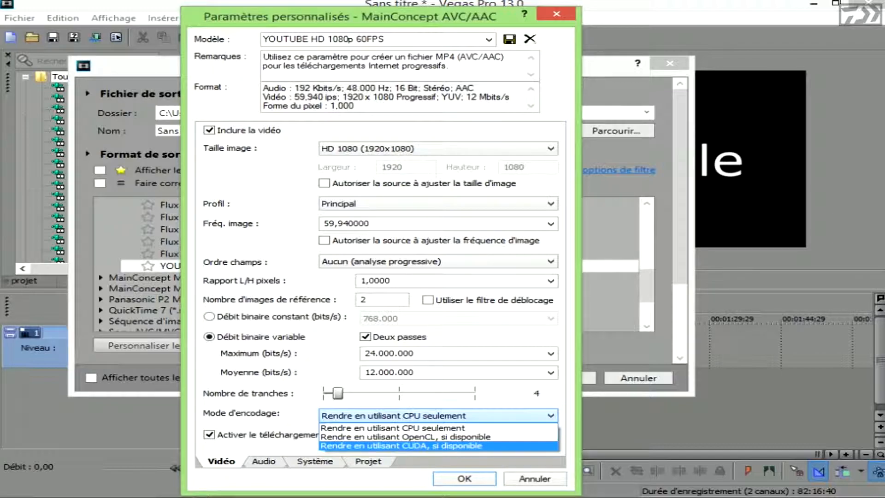
{"action": "key", "text": "Escape"}
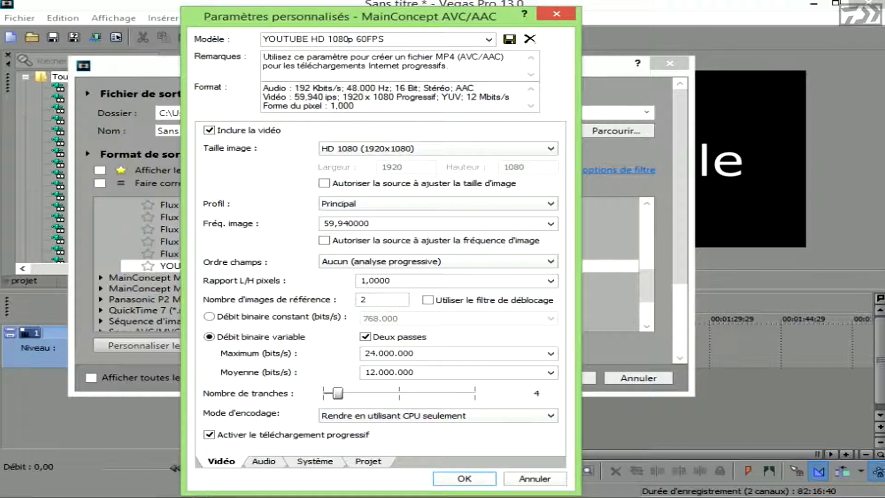
{"action": "left_click", "coordinate": [315, 461]}
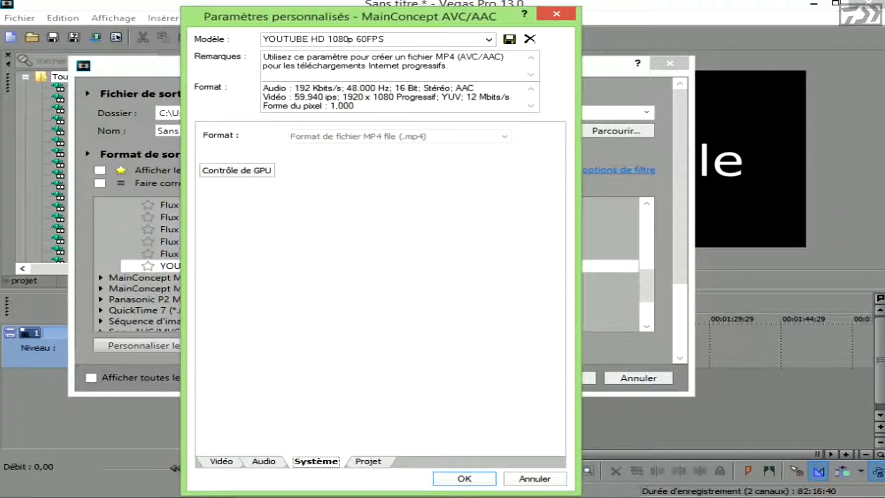
{"action": "left_click", "coordinate": [237, 170]}
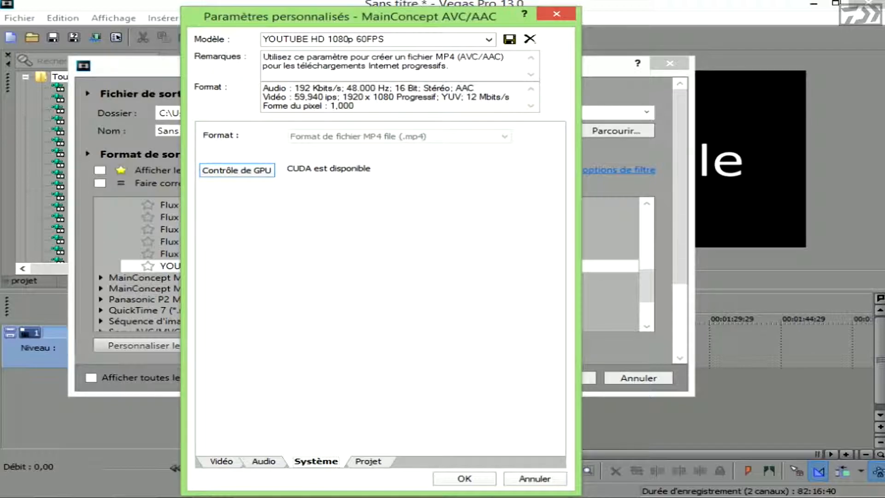
Set the template's encoding mode to "Rendre en utilisant CUDA, si disponible"
{"action": "left_click", "coordinate": [221, 461]}
{"action": "left_click", "coordinate": [438, 416]}
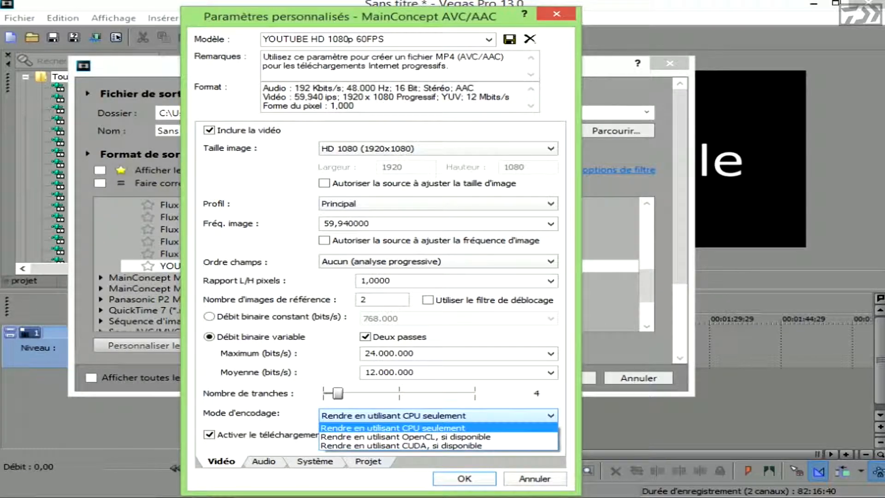
{"action": "key", "text": "Down"}
{"action": "key", "text": "Down"}
{"action": "key", "text": "Return"}
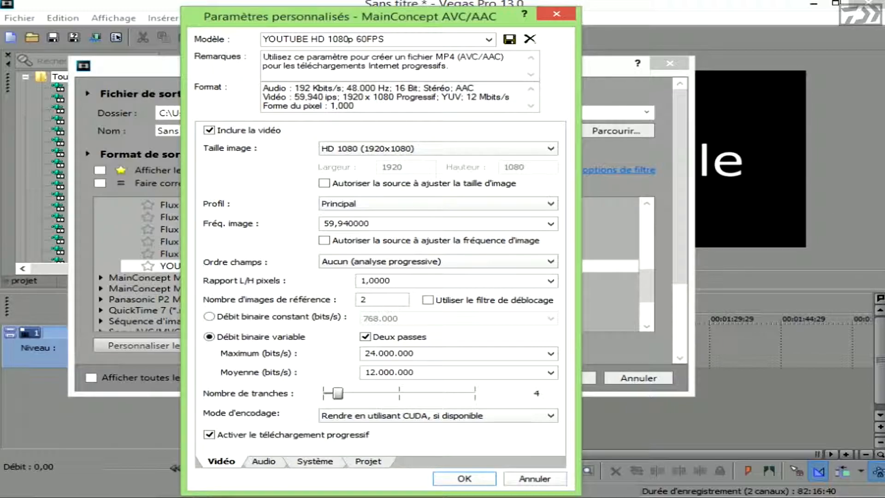
Choose Optimisée as the template's video render quality in the project settings and open its audio settings
{"action": "left_click", "coordinate": [315, 462]}
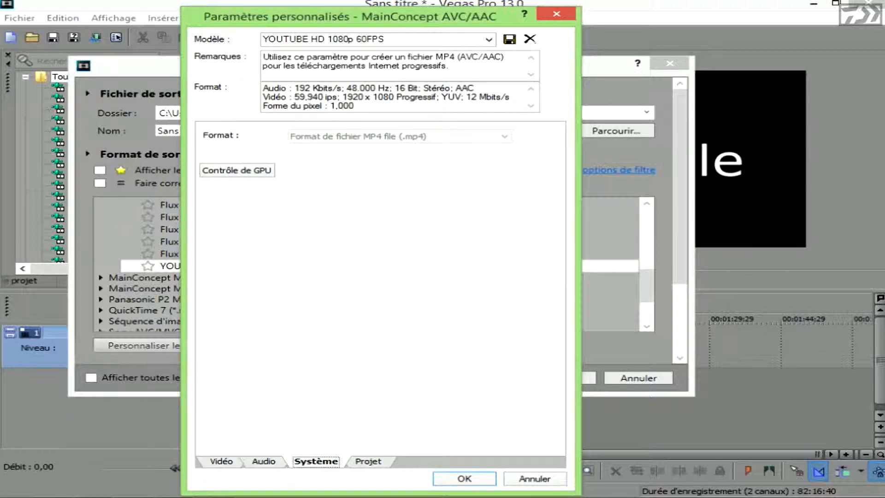
{"action": "key", "text": "ctrl+Tab"}
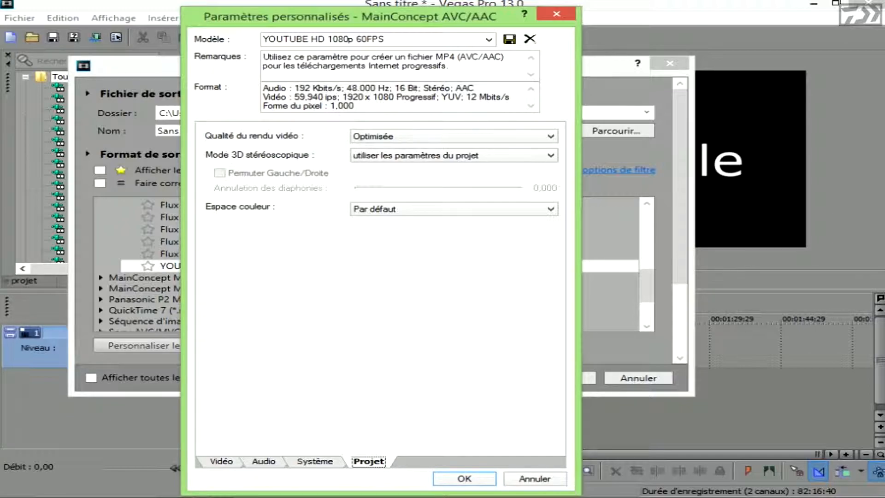
{"action": "left_click", "coordinate": [550, 136]}
{"action": "left_click", "coordinate": [454, 184]}
{"action": "left_click", "coordinate": [264, 461]}
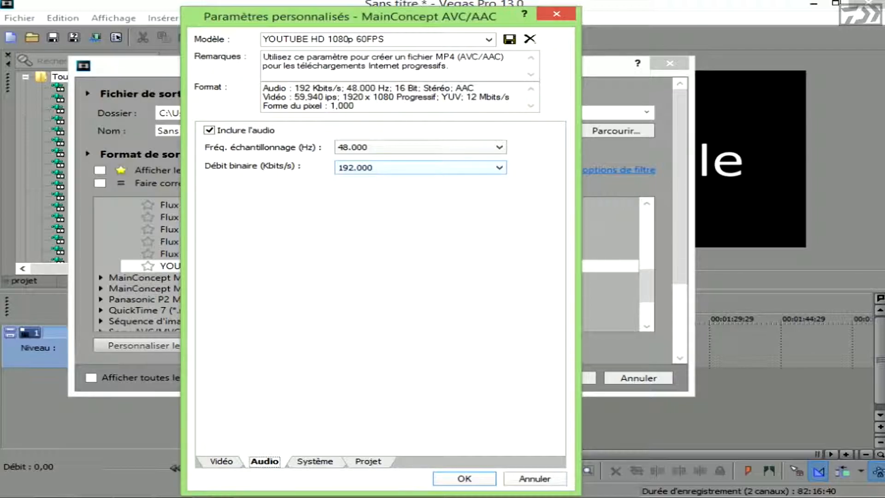
Check the available audio bit rates for the template and choose 48.000 Hz as its audio sample rate
{"action": "left_click", "coordinate": [419, 168]}
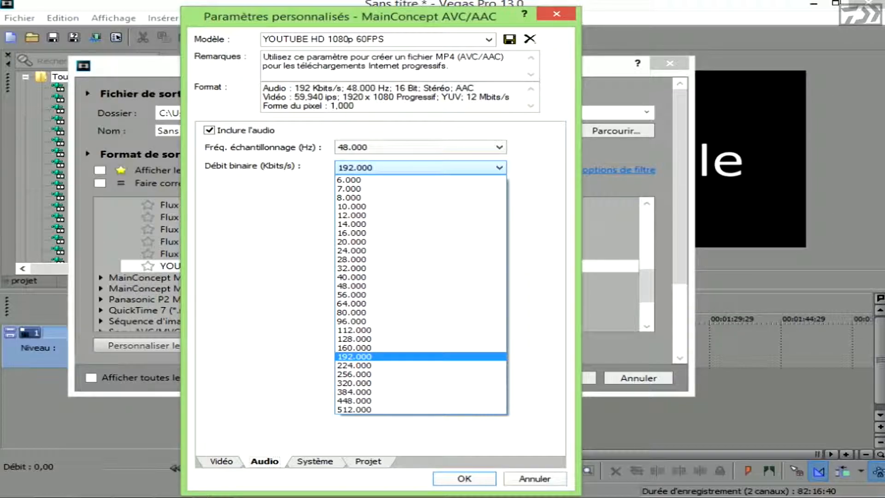
{"action": "left_click", "coordinate": [419, 167]}
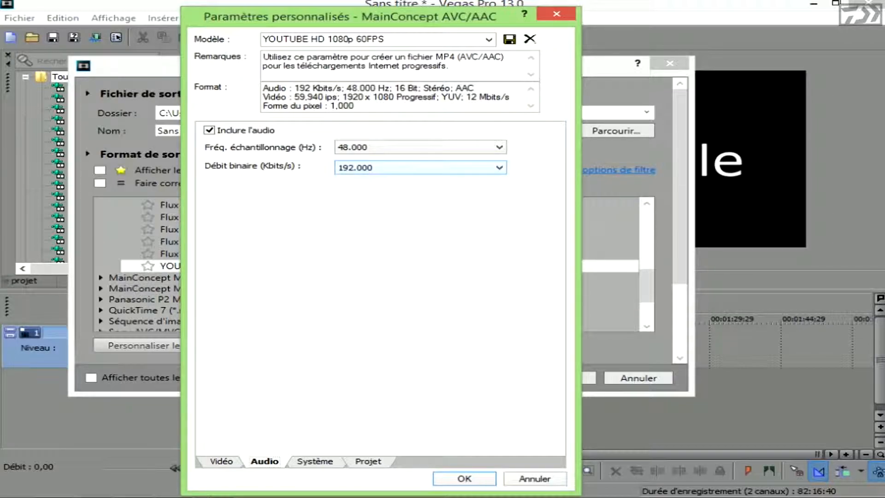
{"action": "left_click", "coordinate": [420, 147]}
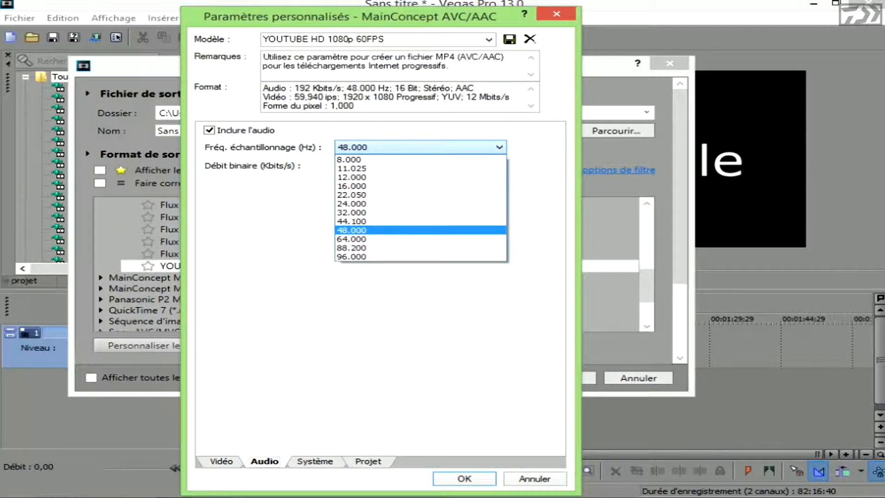
{"action": "left_click", "coordinate": [420, 230]}
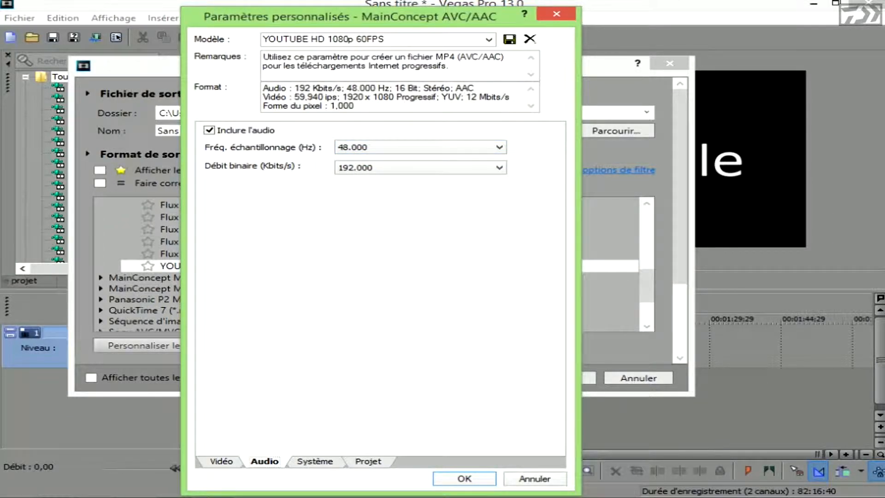
Review the template's video settings once more and accept the custom render settings
{"action": "left_click", "coordinate": [222, 461]}
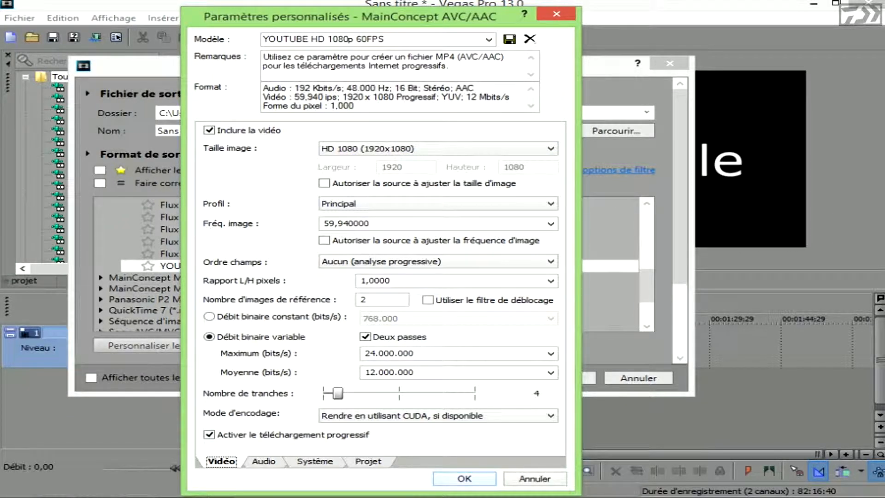
{"action": "left_click", "coordinate": [464, 479]}
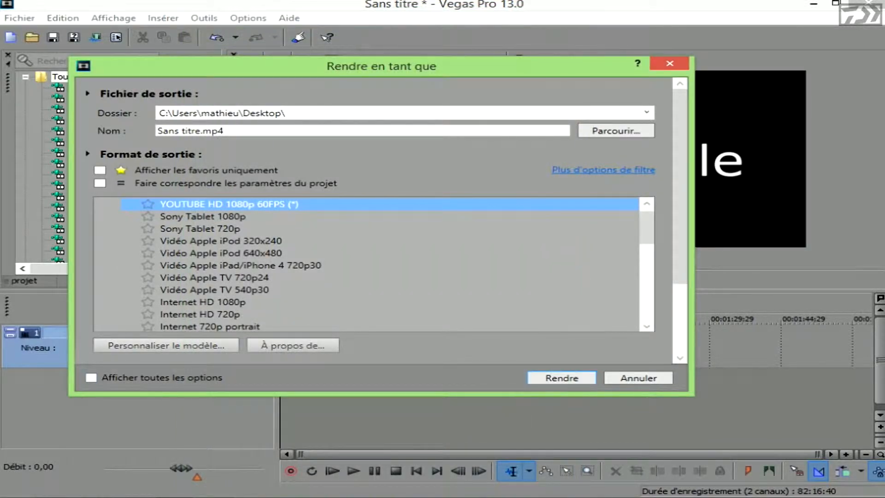